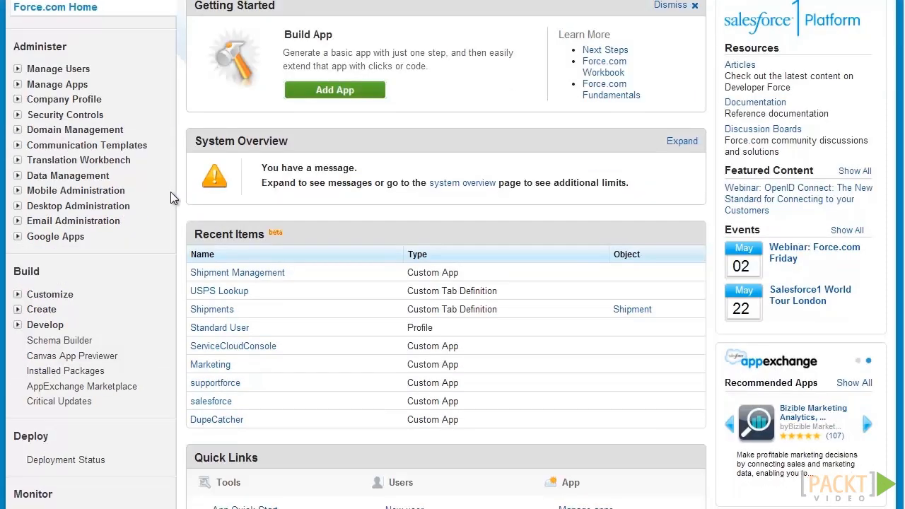
Step: Expand Customize > Home in the Setup tree and open the Home Page Components page
left_click(18, 294)
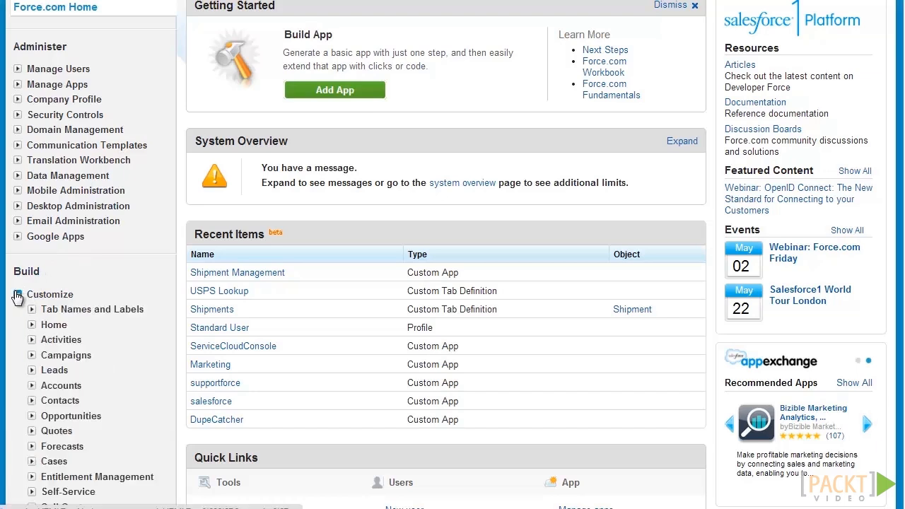
scroll(82, 263, "down", 2)
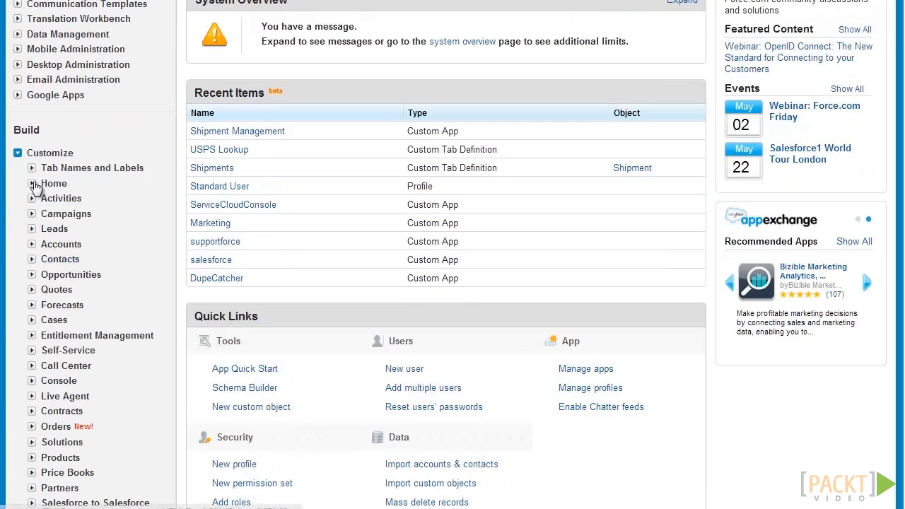
left_click(33, 184)
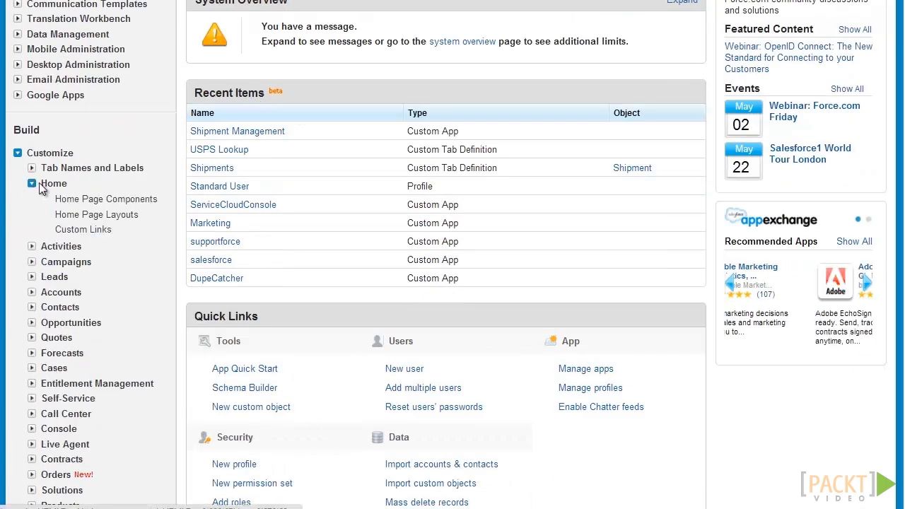
left_click(150, 200)
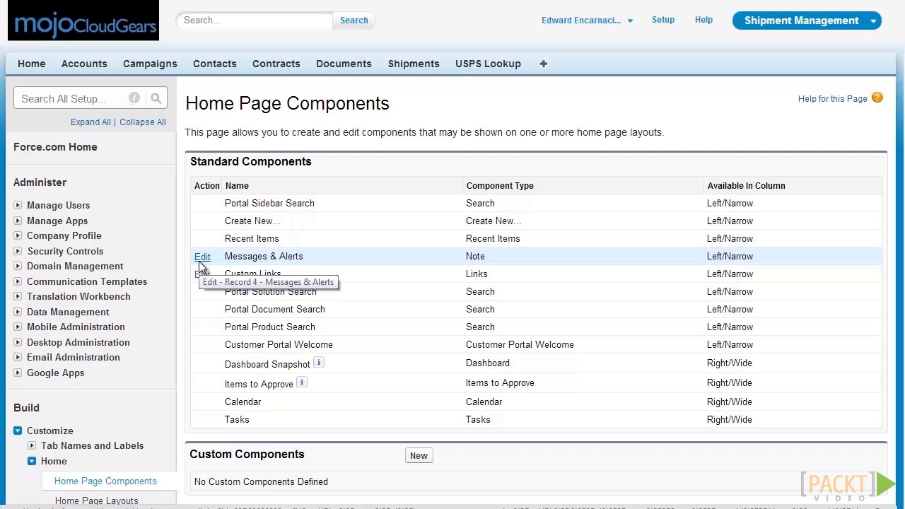
scroll(199, 261, "down", 3)
Step: Start a new custom component and continue past the Understanding Custom Components introduction
left_click(421, 246)
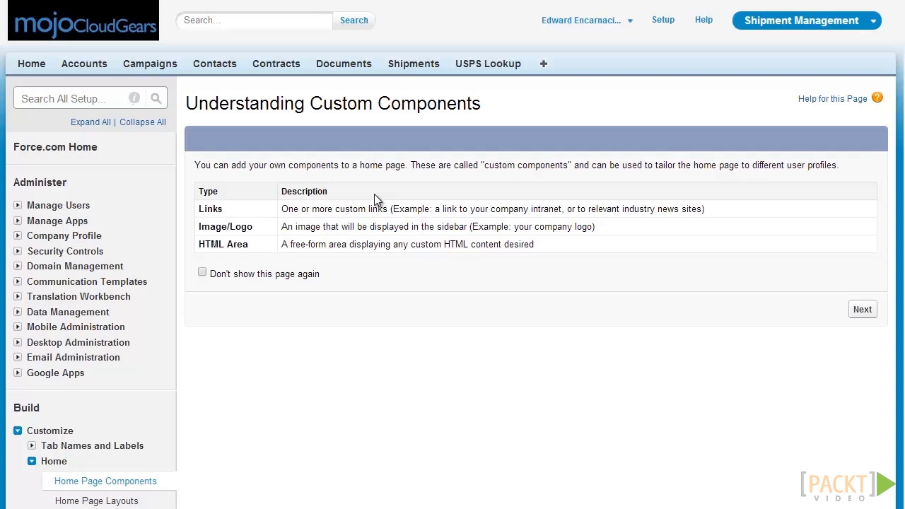
left_click(863, 309)
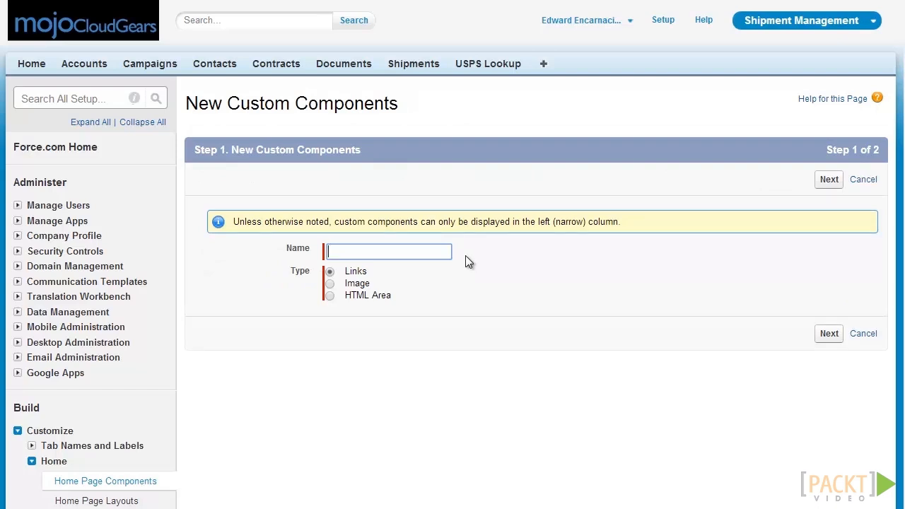
Step: Create and save a Links component named 'Web Tools' that shows the USPS_Lookup custom link
type("Web Tools")
key("Tab")
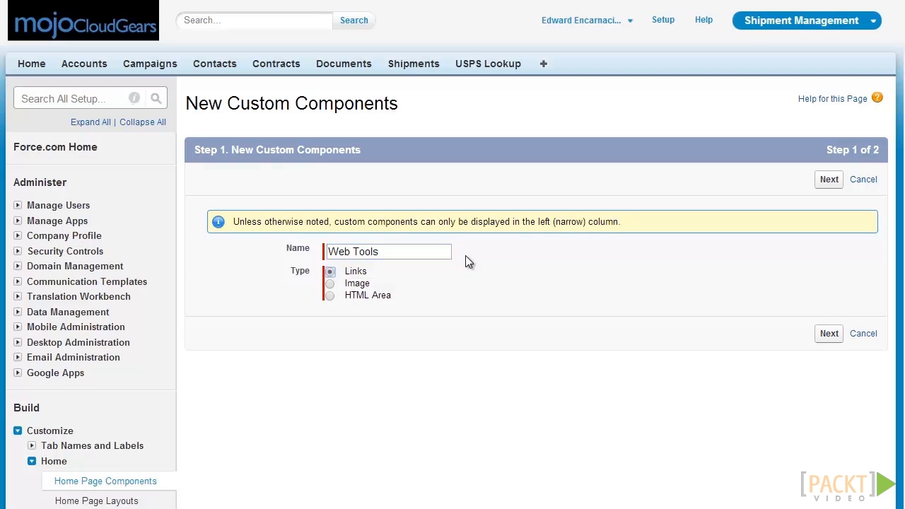
left_click(828, 333)
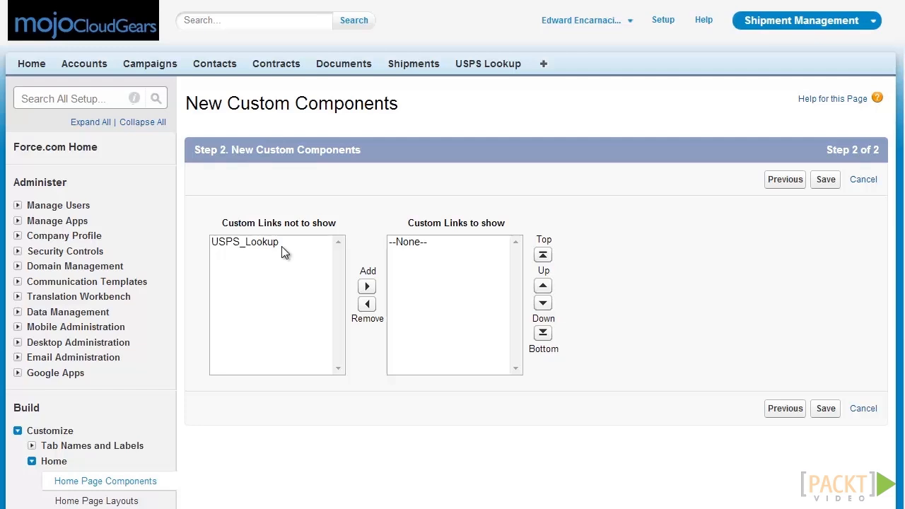
left_click(274, 245)
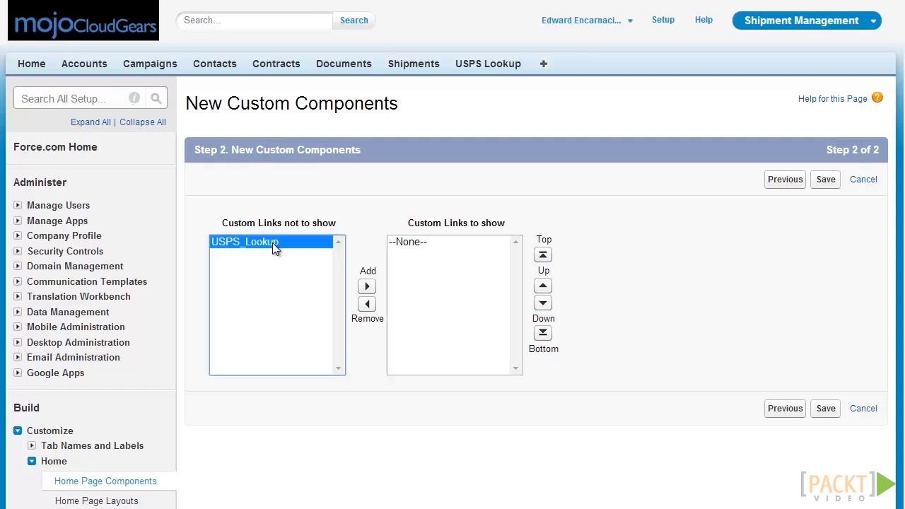
left_click(366, 286)
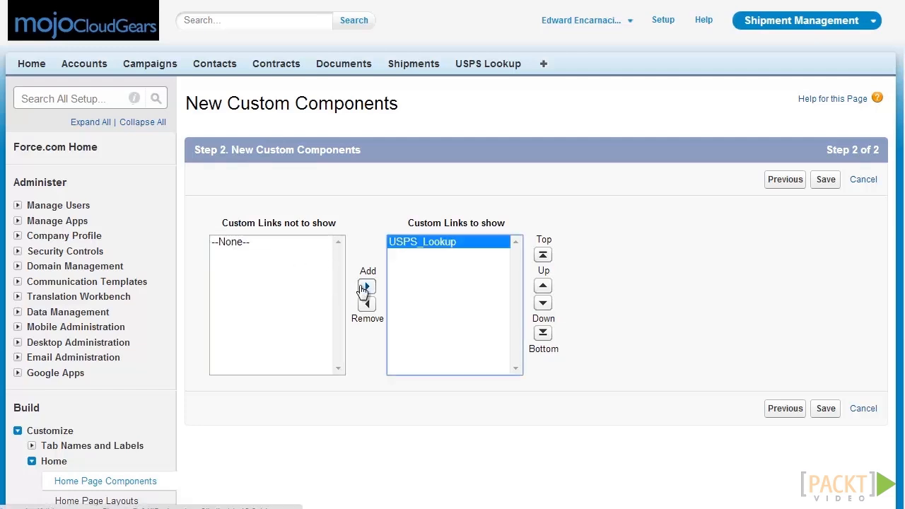
left_click(833, 183)
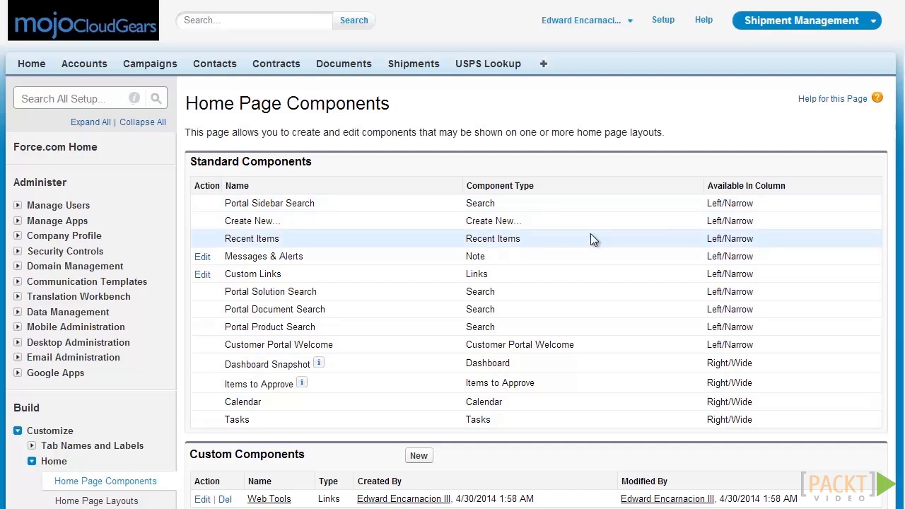
scroll(590, 233, "down", 2)
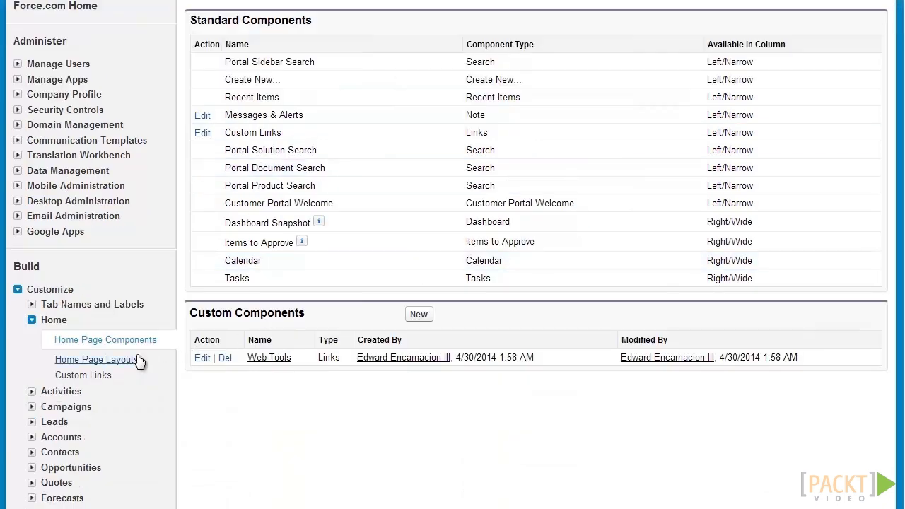
Step: Create and save a new home page layout 'Mojo Home' cloned from Home Page Default
left_click(136, 357)
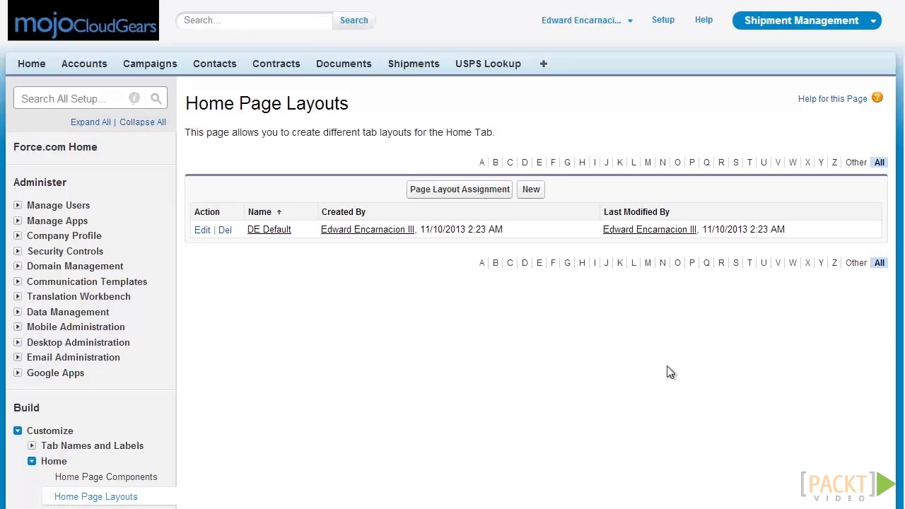
left_click(533, 195)
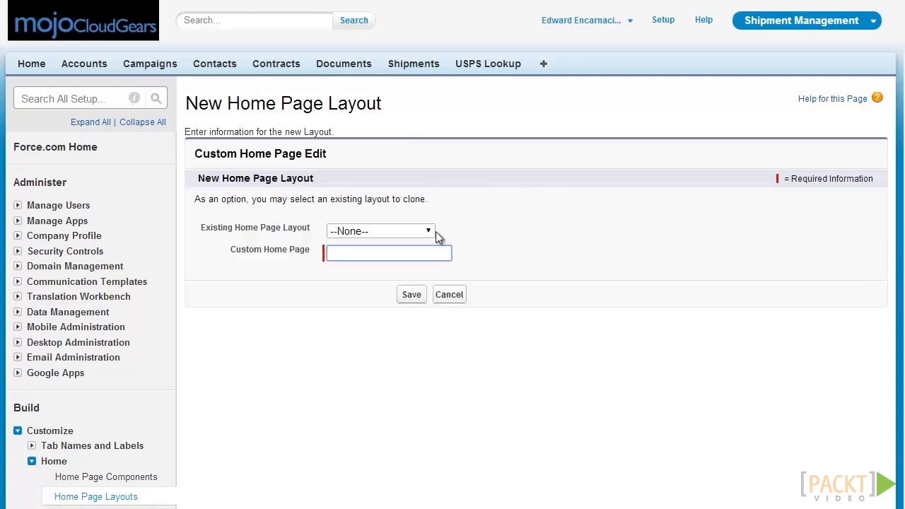
left_click(392, 231)
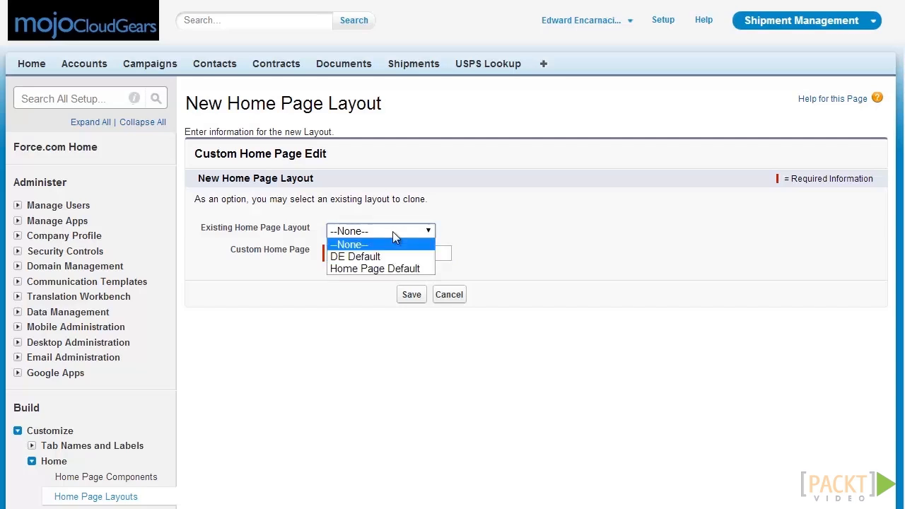
left_click(398, 267)
left_click(399, 248)
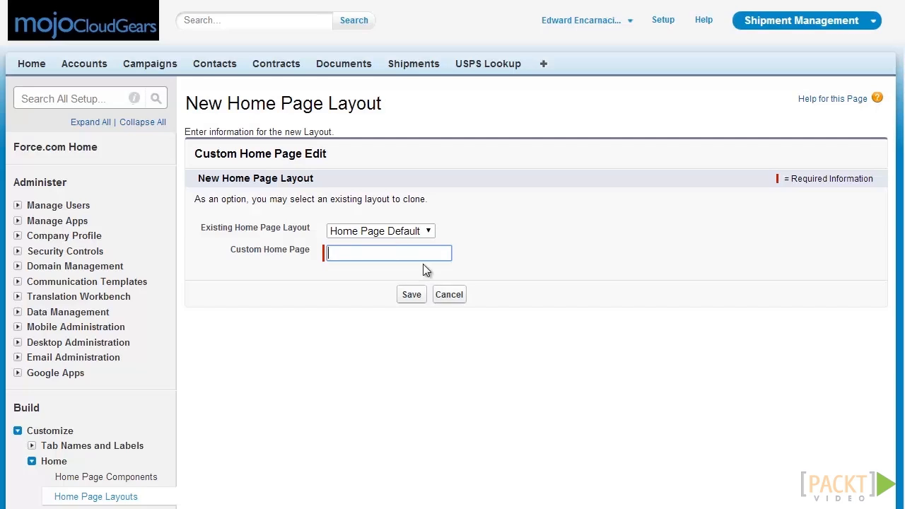
type("Mojo Home")
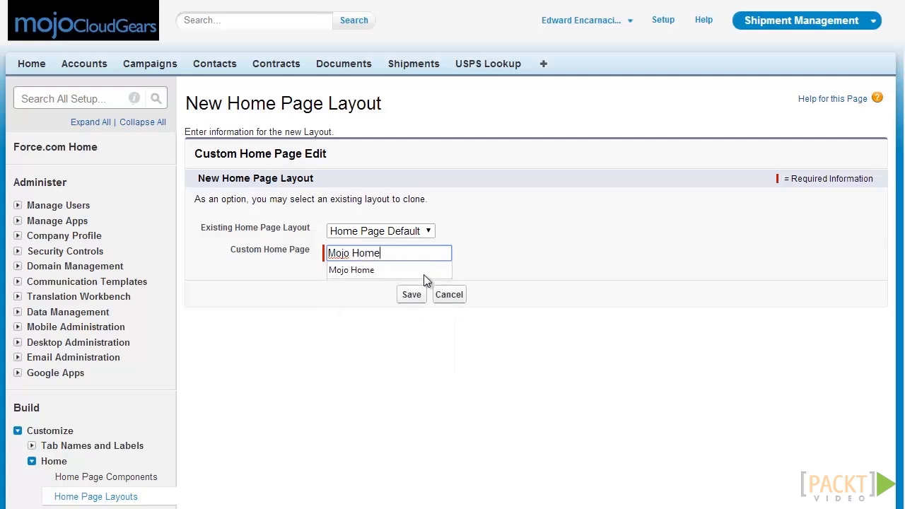
left_click(415, 295)
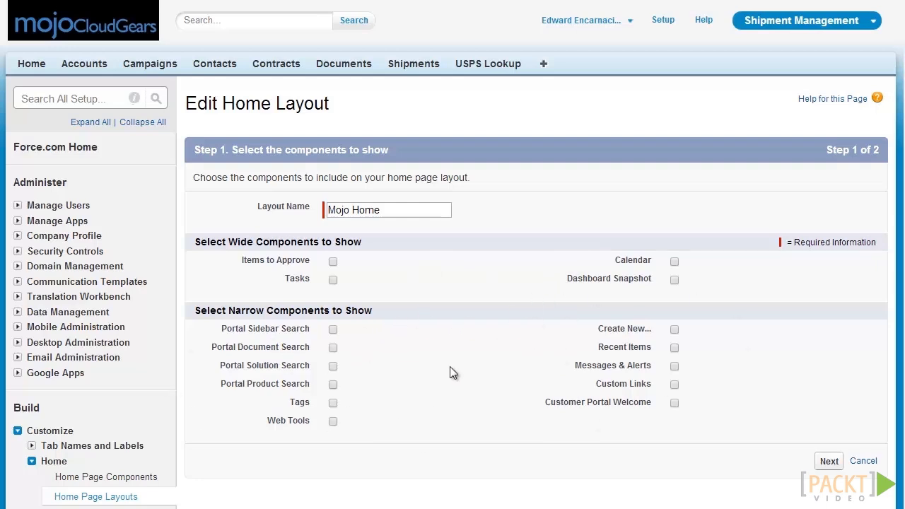
Step: Open the Home tab in a new browser tab and scroll through the current home page
right_click(34, 63)
left_click(47, 72)
key("ctrl+Tab")
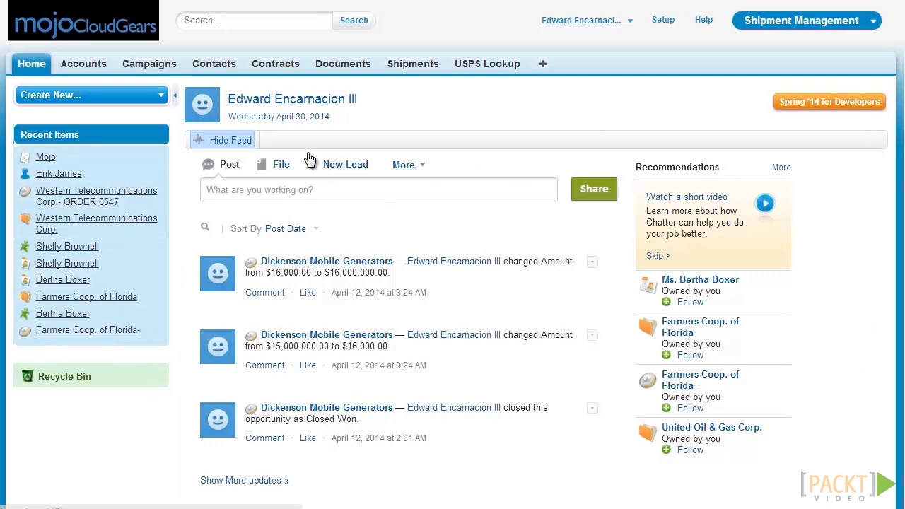
scroll(339, 170, "down", 5)
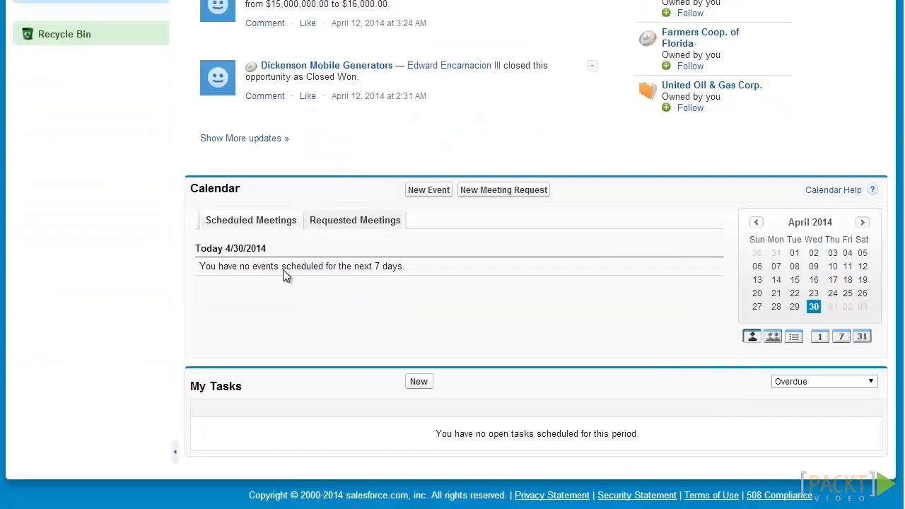
scroll(537, 348, "up", 5)
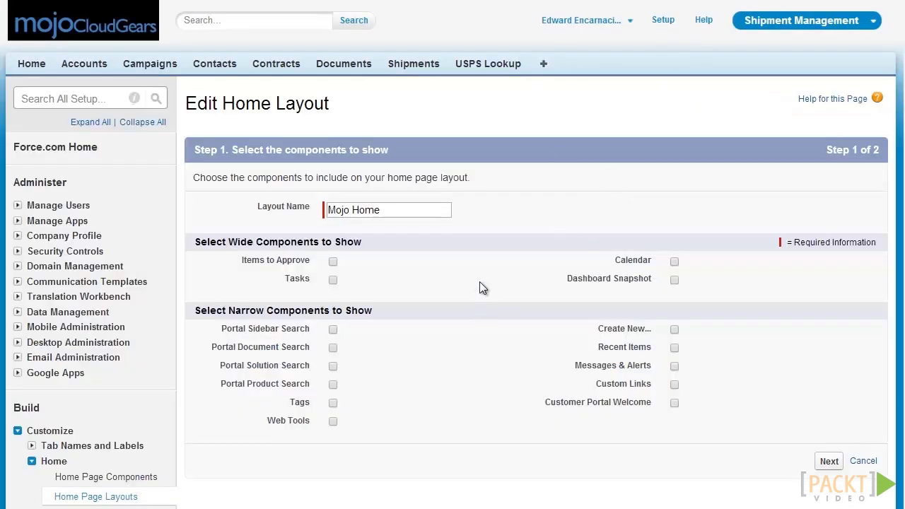
scroll(480, 283, "down", 1)
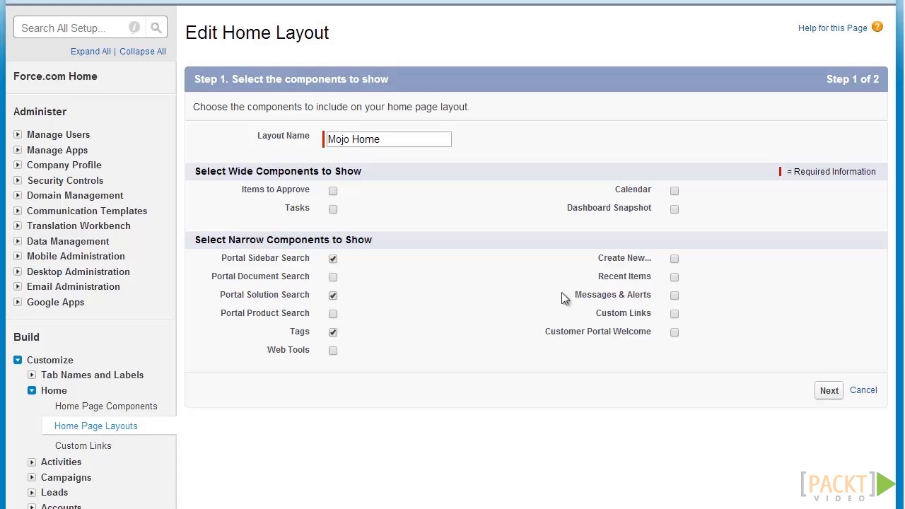
Step: Tick Recent Items among the Mojo Home layout's components
left_click(674, 277)
Step: In the component ordering step, move Create New... to the top of the narrow column
left_click(834, 393)
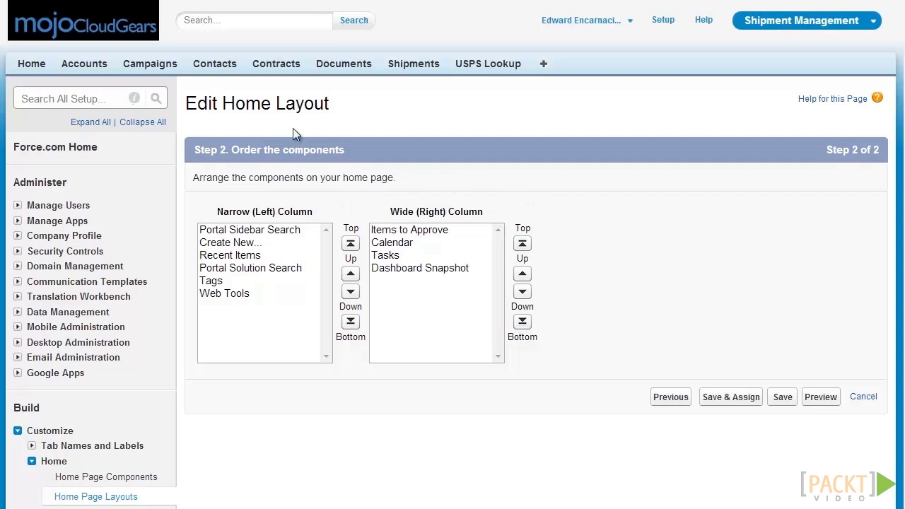
left_click(275, 242)
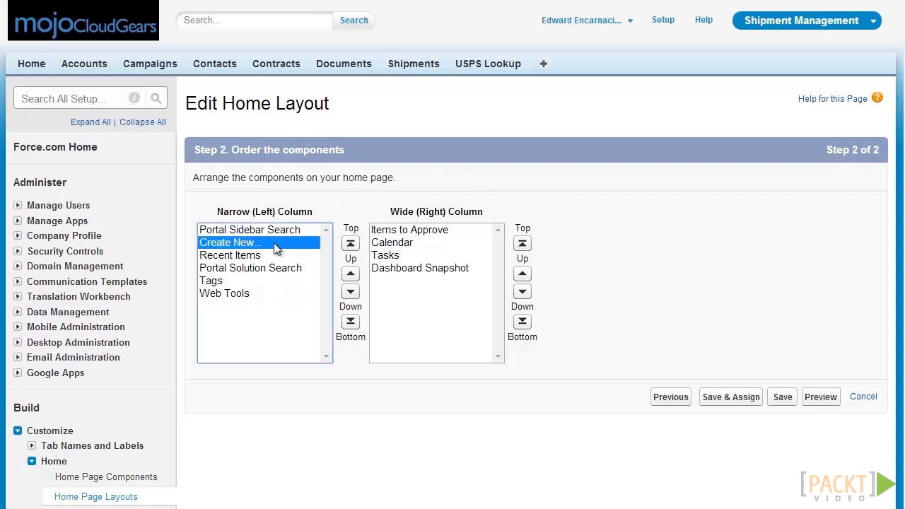
left_click(352, 274)
left_click(299, 244)
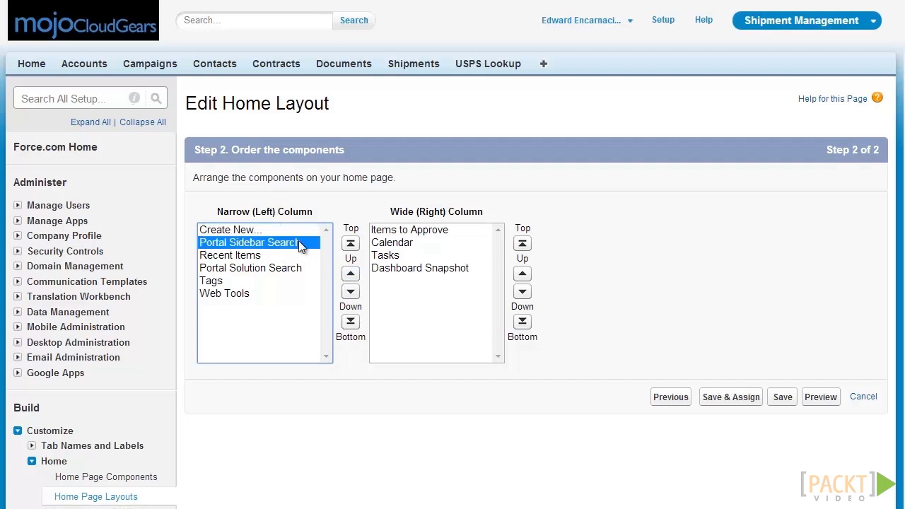
left_click(258, 255)
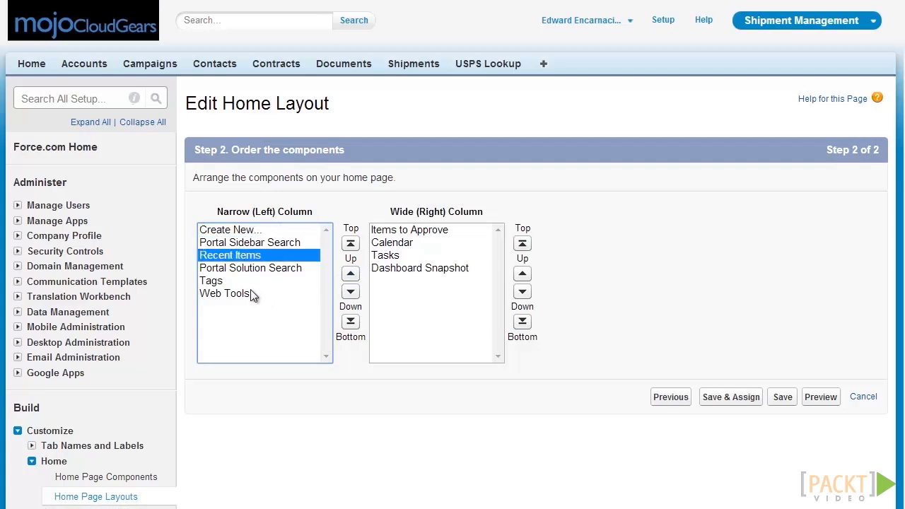
Step: Move Web Tools up three places so it sits directly below Portal Sidebar Search
left_click(251, 294)
left_click(351, 275)
left_click(351, 274)
left_click(351, 274)
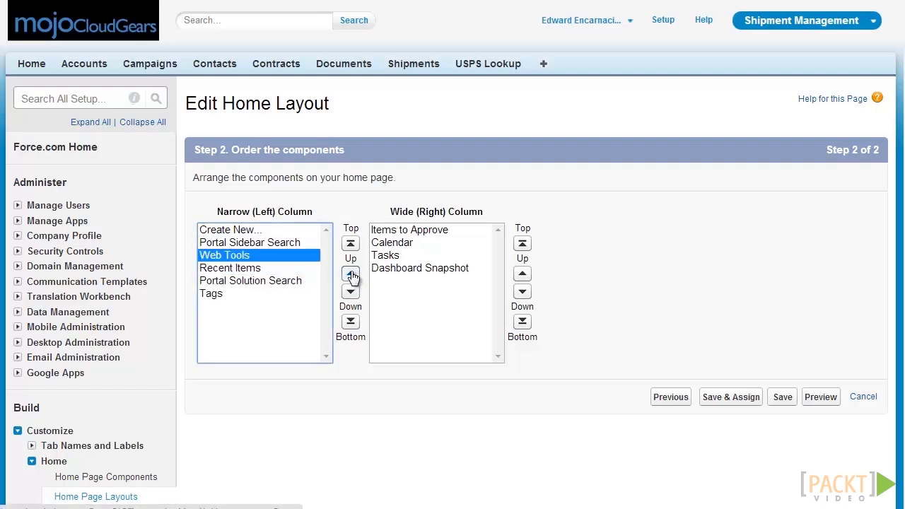
left_click(432, 272)
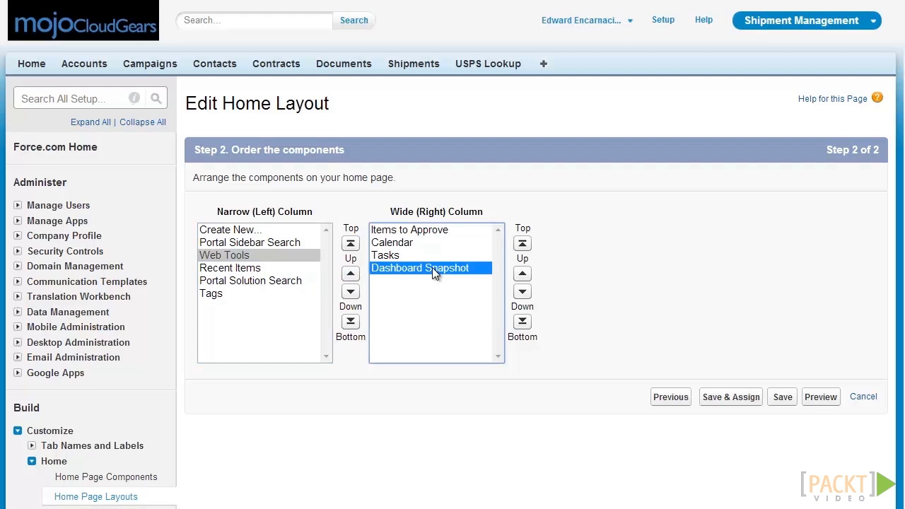
Step: Move Dashboard Snapshot to the top, put Calendar and Tasks above Items to Approve, and save
left_click(523, 276)
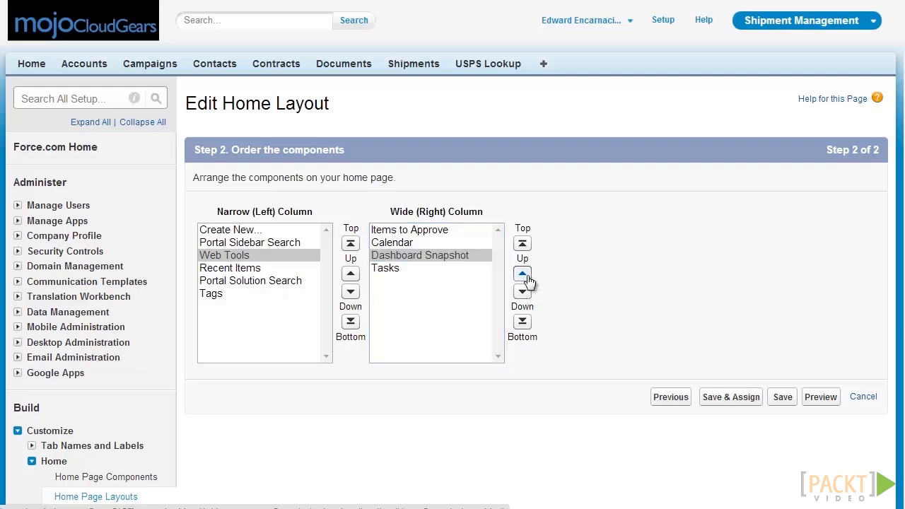
left_click(523, 275)
left_click(523, 275)
left_click(459, 268)
left_click(456, 255)
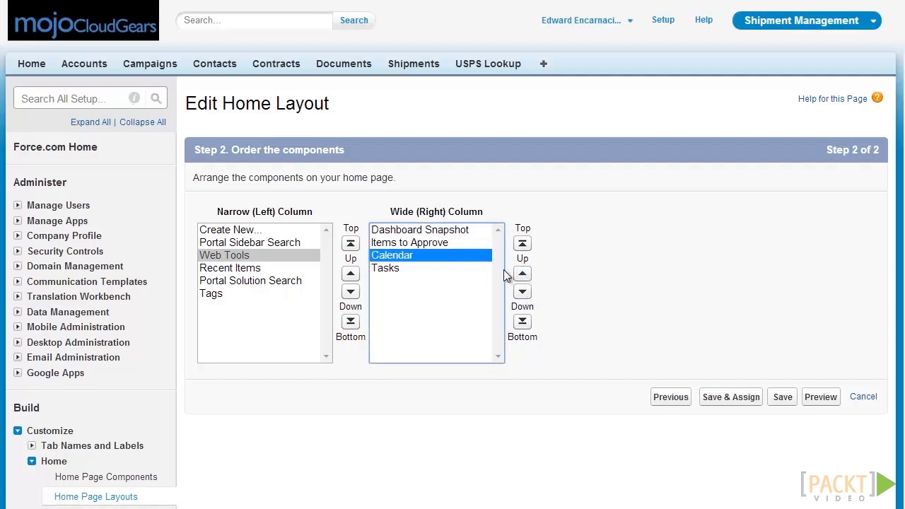
left_click(522, 274)
left_click(403, 270)
left_click(522, 275)
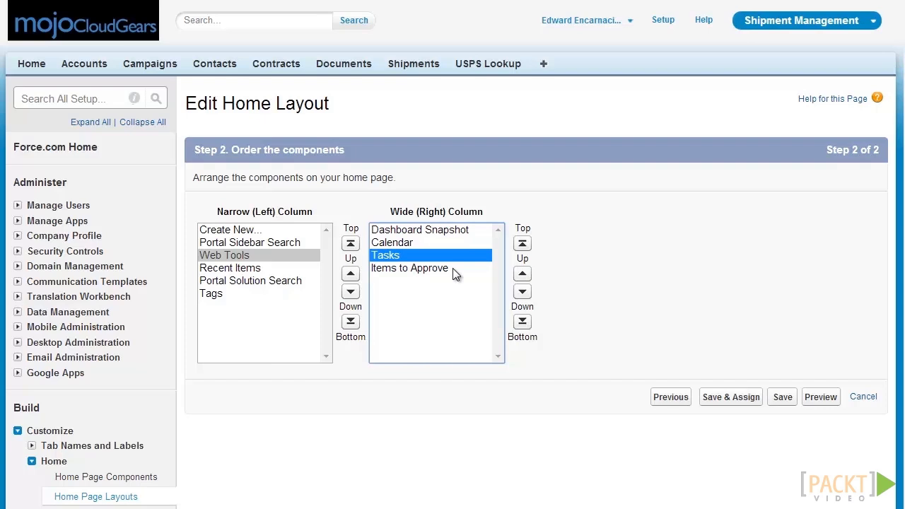
left_click(787, 400)
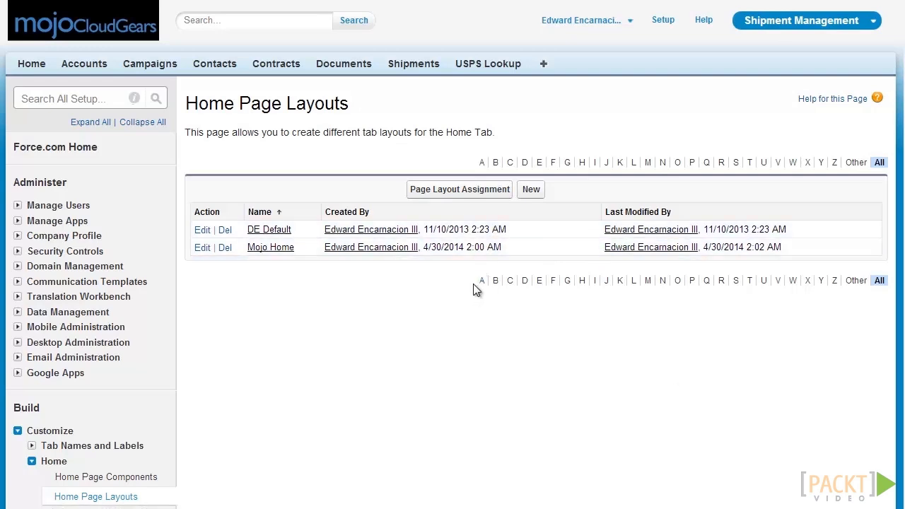
Step: Open the Page Layout Assignment for home page layouts
left_click(486, 195)
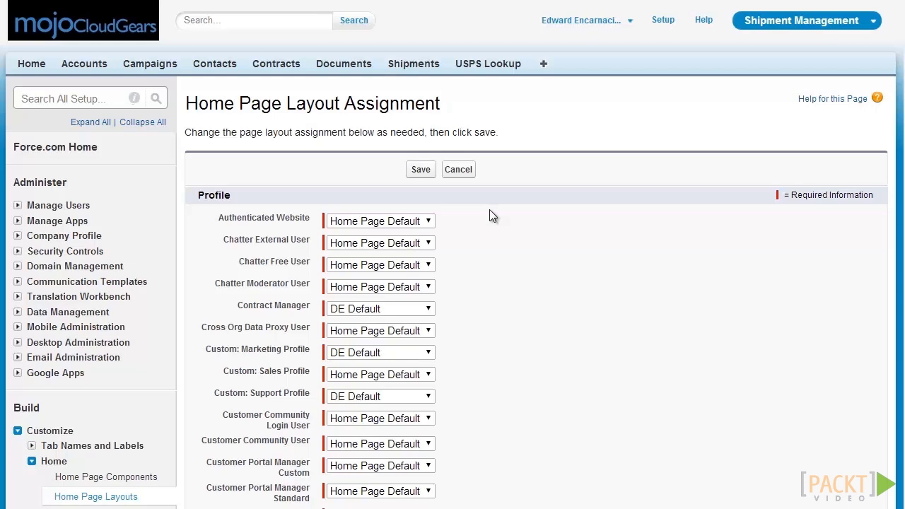
Step: Assign Mojo Home to the Western Sales, International Sales and System Administrator profiles
scroll(489, 215, "down", 3)
scroll(489, 216, "up", 3)
scroll(489, 215, "down", 2)
scroll(489, 216, "down", 6)
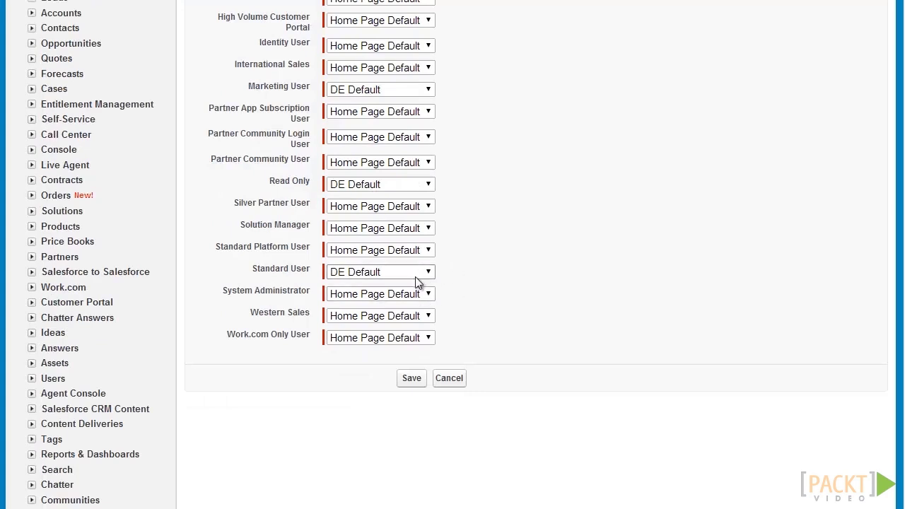
left_click(416, 315)
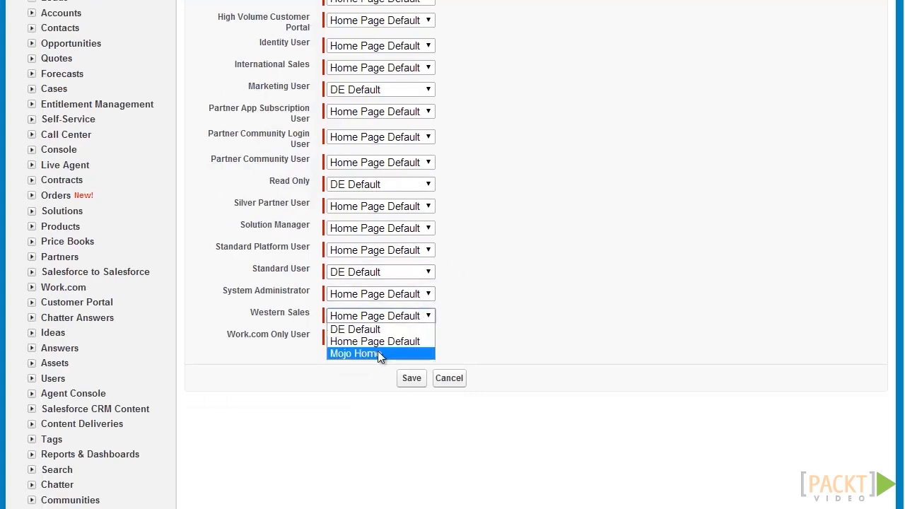
left_click(380, 353)
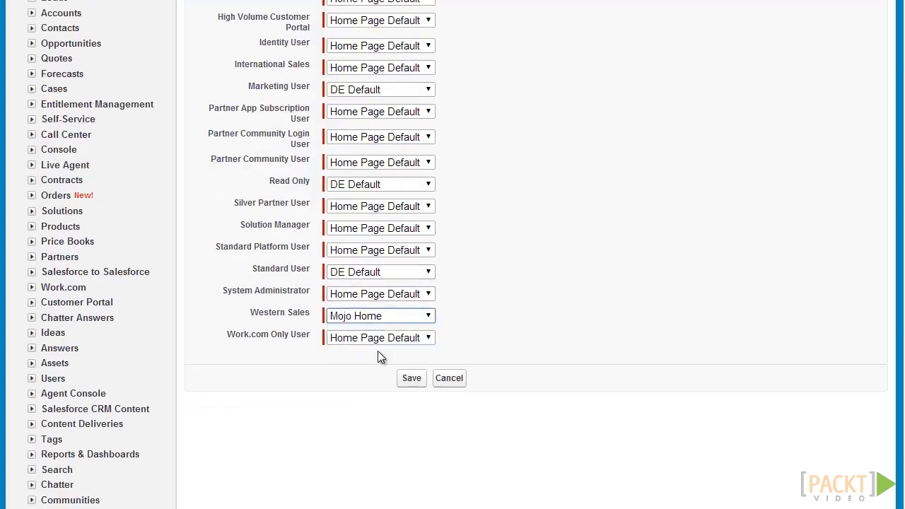
scroll(381, 149, "up", 1)
left_click(370, 139)
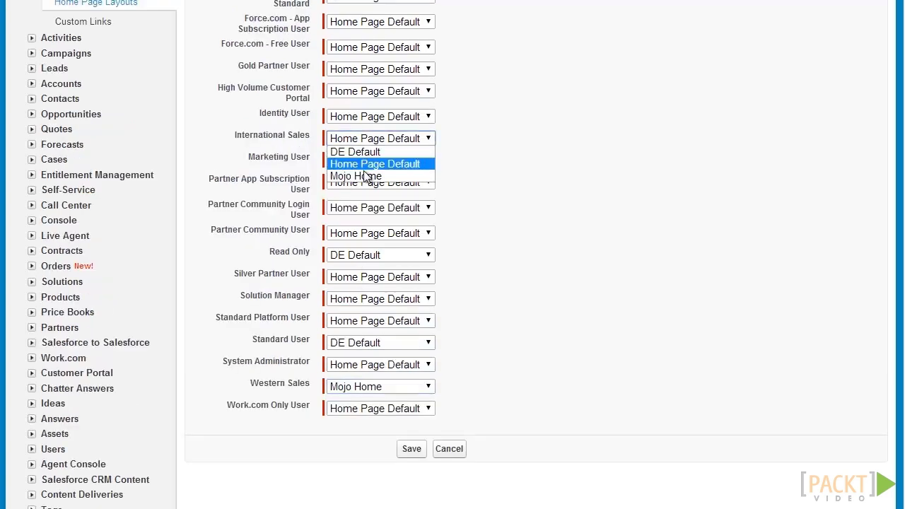
left_click(362, 174)
left_click(368, 365)
left_click(371, 403)
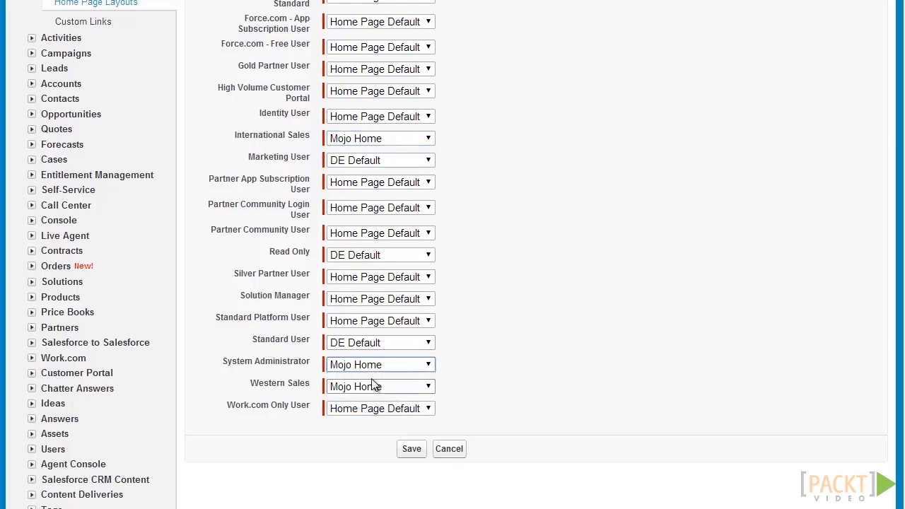
Step: Assign Mojo Home to High Volume Customer Portal and Custom: Sales Profile, then save the assignments
scroll(368, 318, "up", 3)
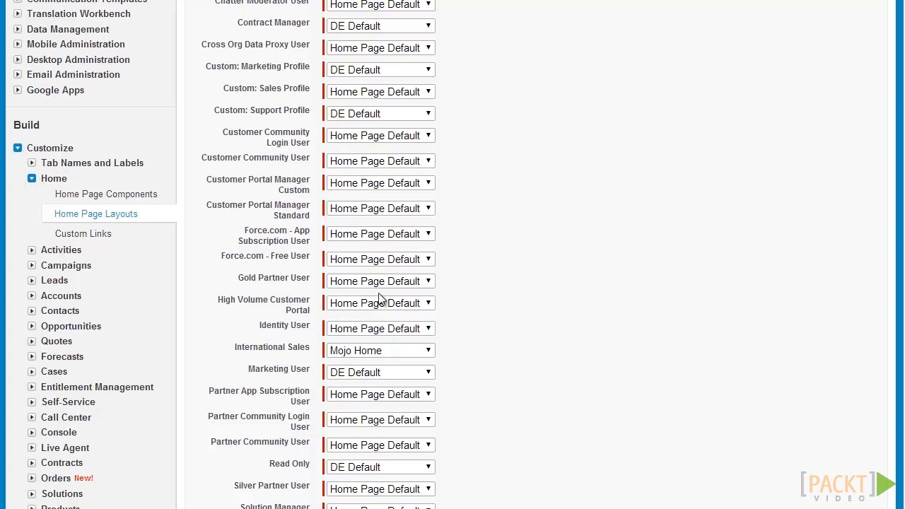
left_click(377, 304)
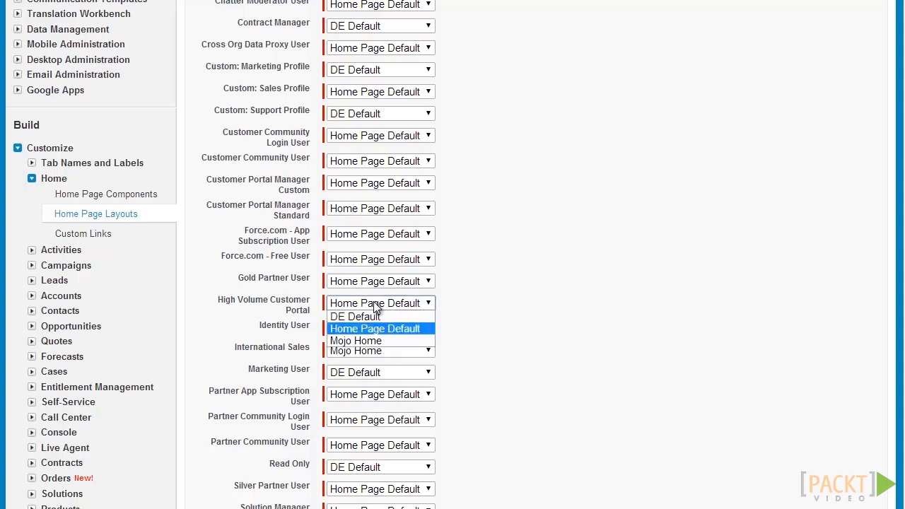
left_click(375, 339)
scroll(394, 307, "up", 4)
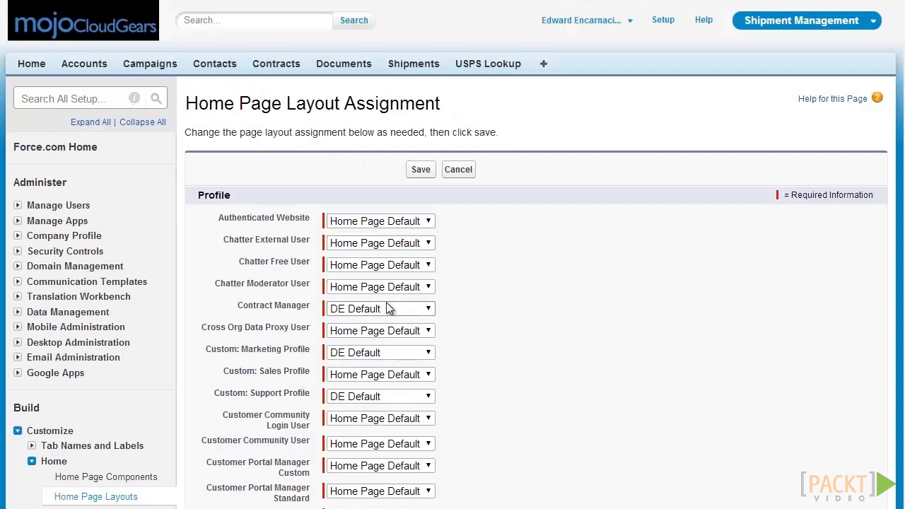
scroll(389, 283, "down", 1)
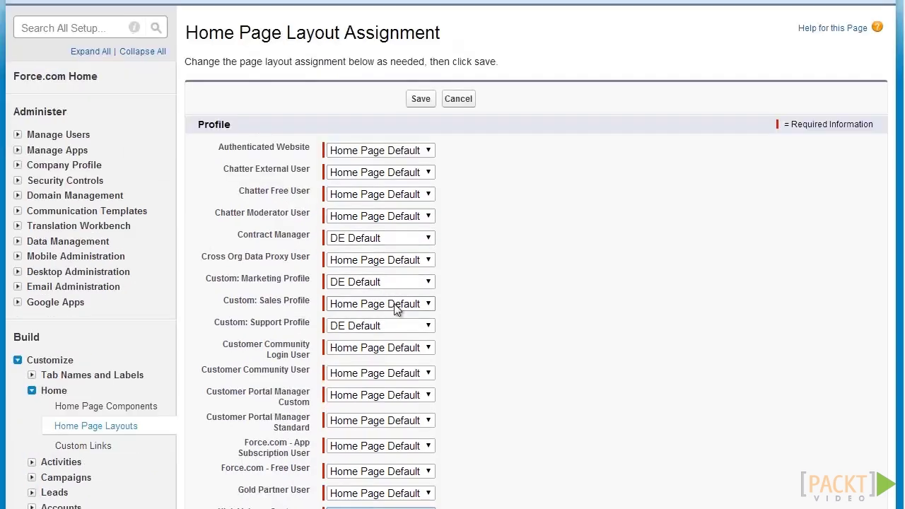
left_click(395, 304)
left_click(395, 346)
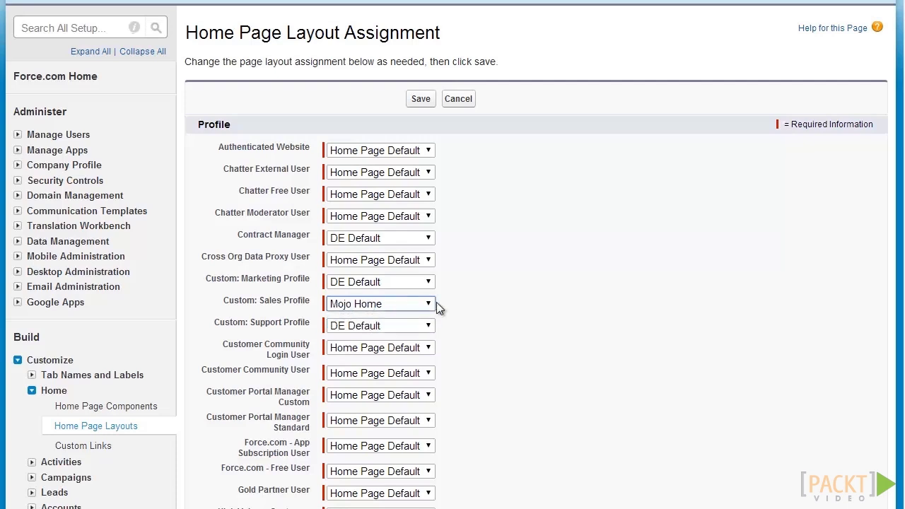
left_click(421, 106)
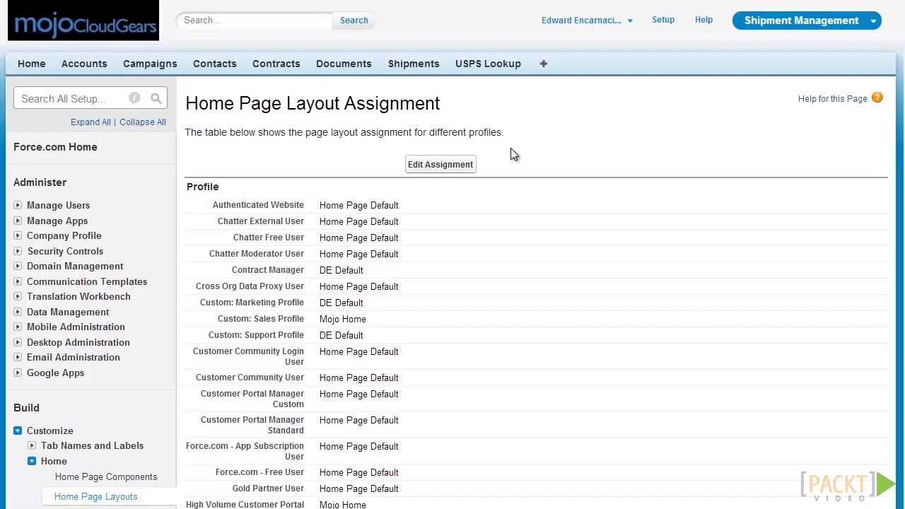
Step: Scroll the Home Page Layout Assignment table to confirm the selected profiles show Mojo Home
scroll(521, 209, "down", 3)
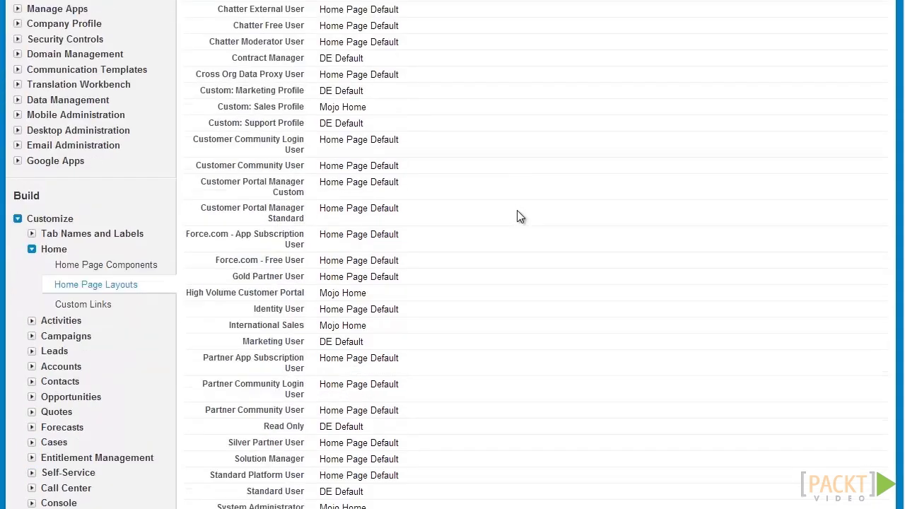
scroll(519, 215, "down", 6)
scroll(519, 216, "up", 9)
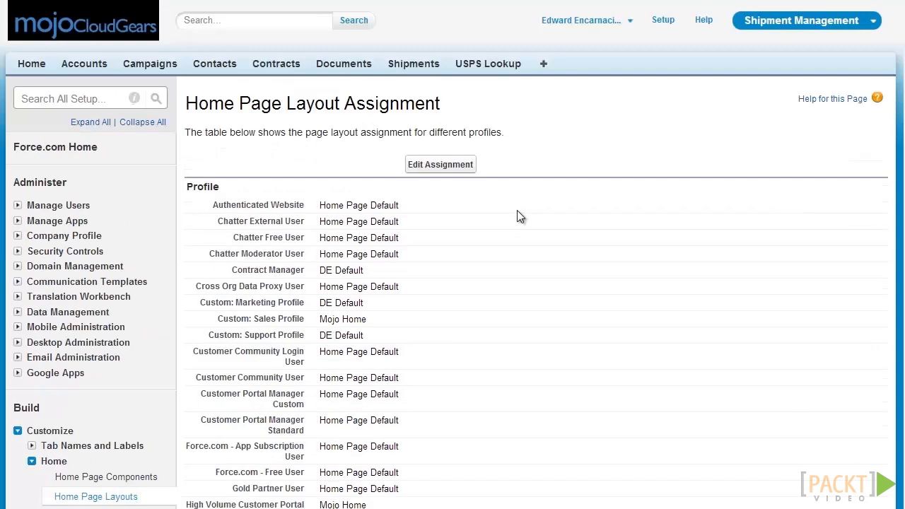
scroll(535, 248, "down", 1)
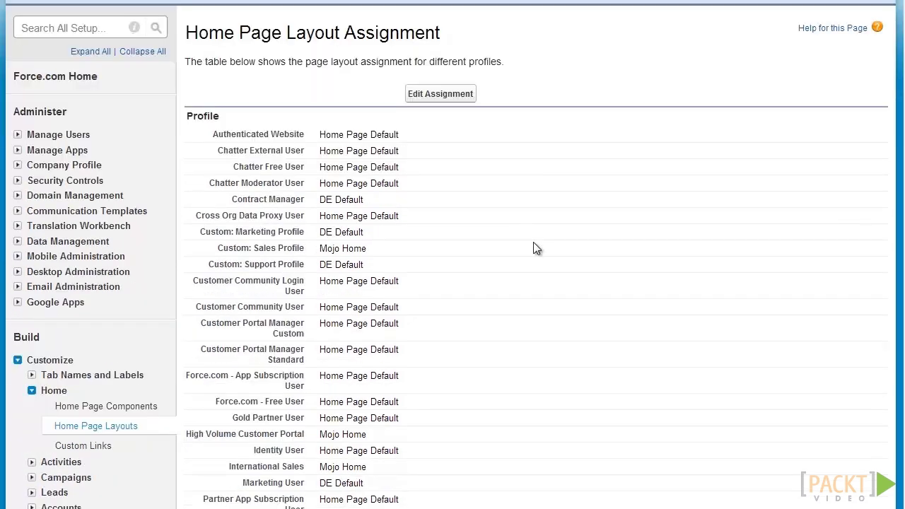
scroll(535, 248, "up", 1)
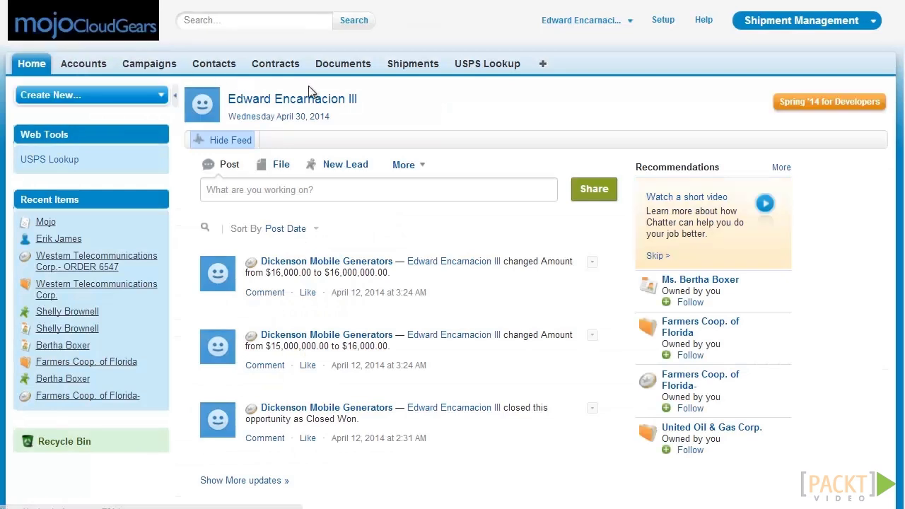
Step: Scroll the Home page to review dashboard charts, Calendar, My Tasks, Items to Approve and Web Tools
scroll(495, 150, "down", 2)
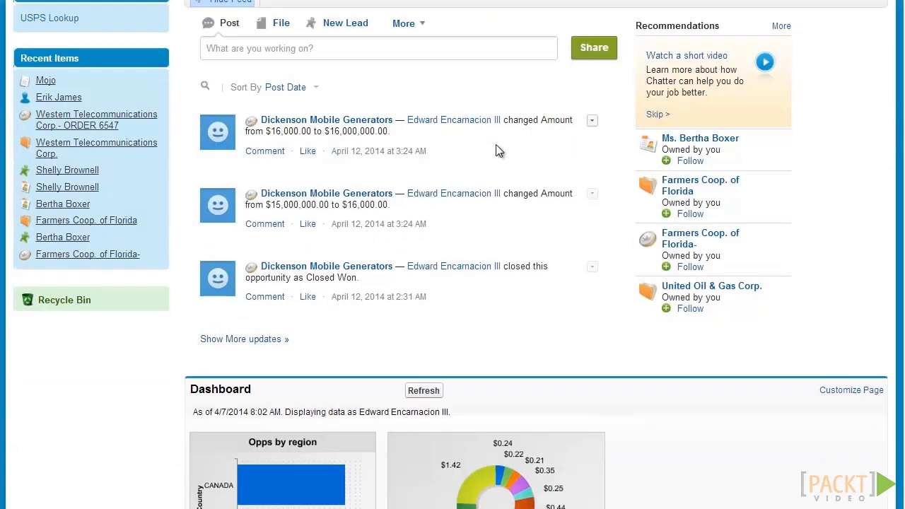
scroll(495, 150, "up", 2)
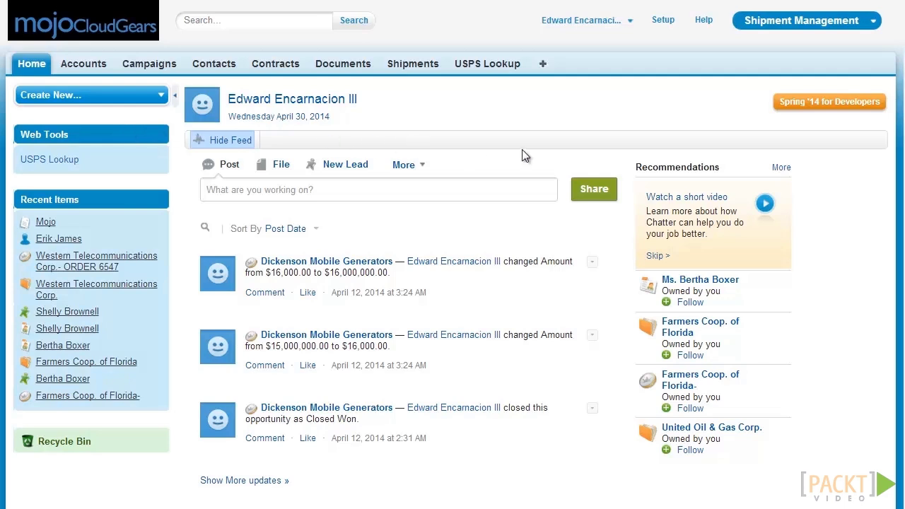
scroll(521, 153, "down", 2)
scroll(523, 154, "down", 6)
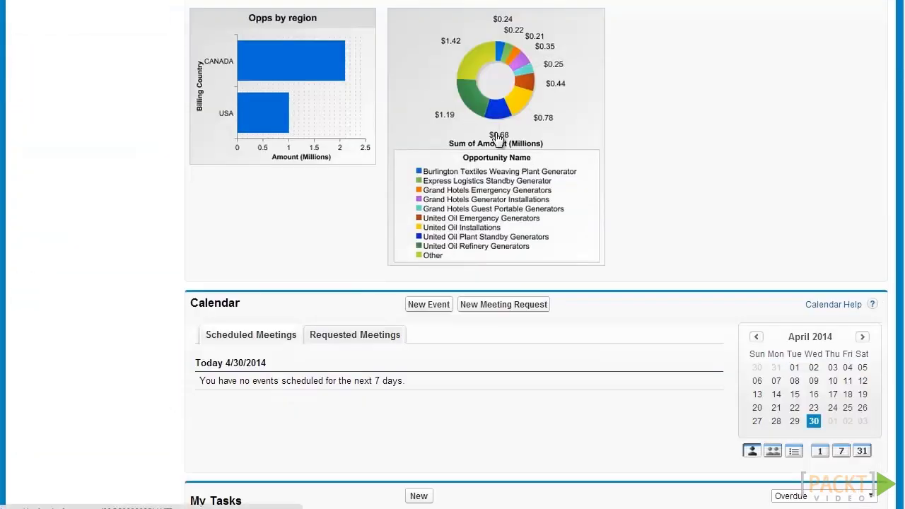
scroll(523, 153, "up", 1)
scroll(496, 151, "down", 4)
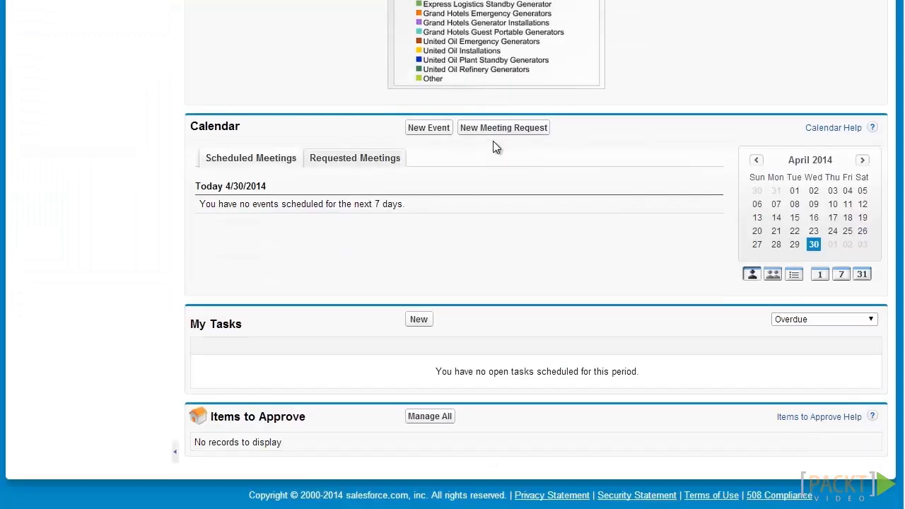
scroll(533, 276, "up", 1)
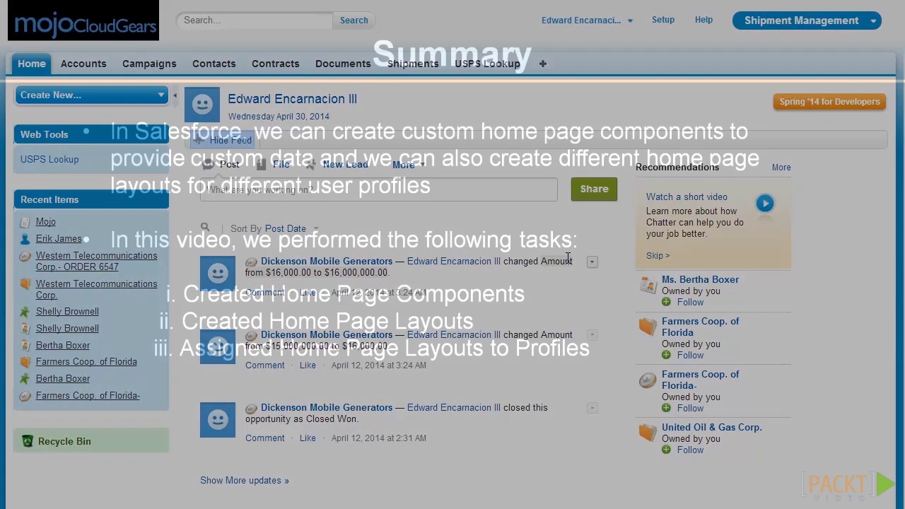